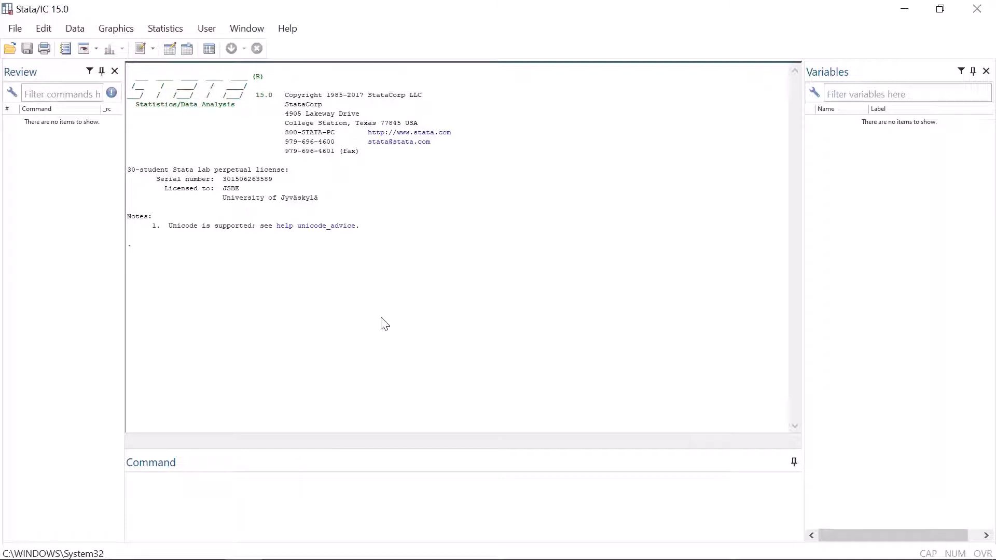
- Choose economies.xlsx in D:\Stata as the Excel file to import and look through the preview of its first worksheet
click(22, 29)
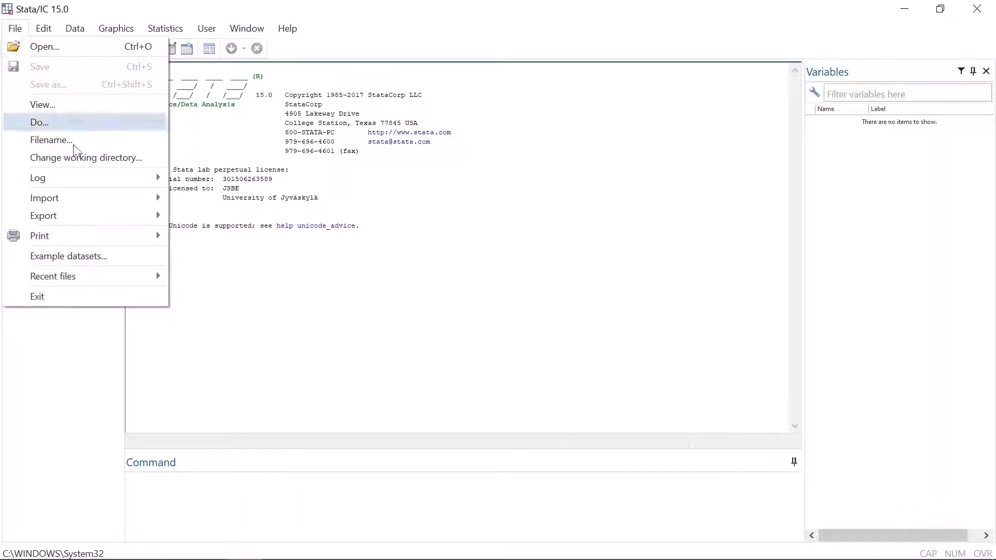
mouse_move(87, 201)
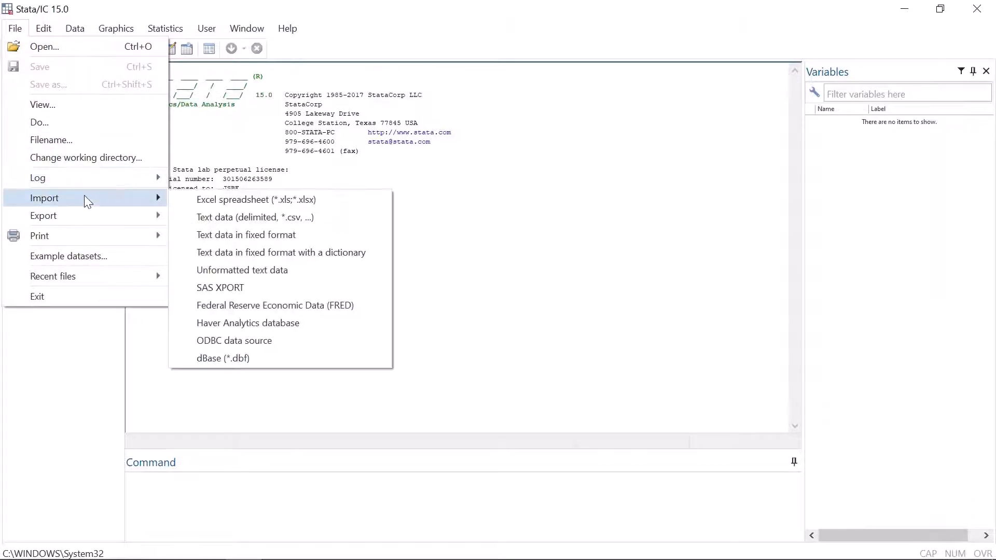
click(349, 204)
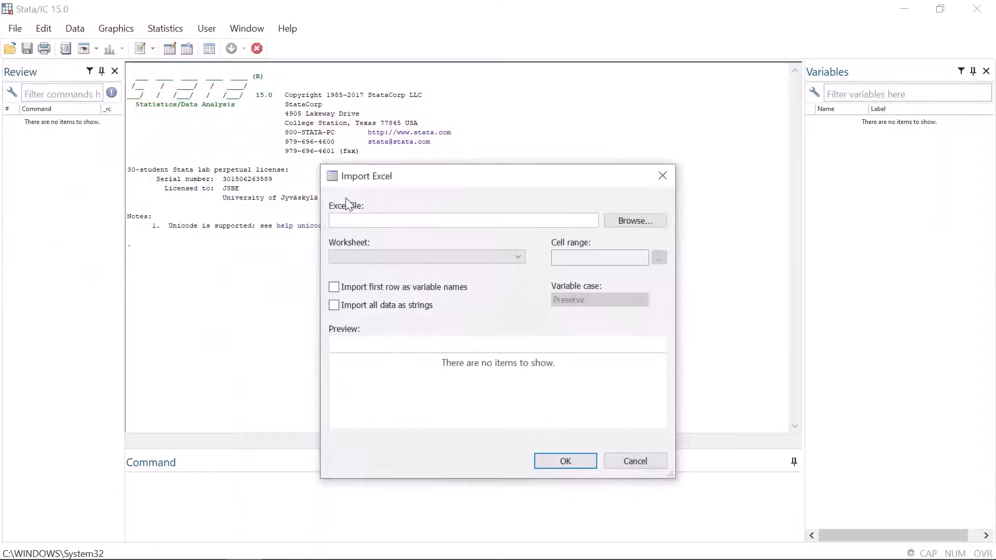
click(649, 224)
click(417, 201)
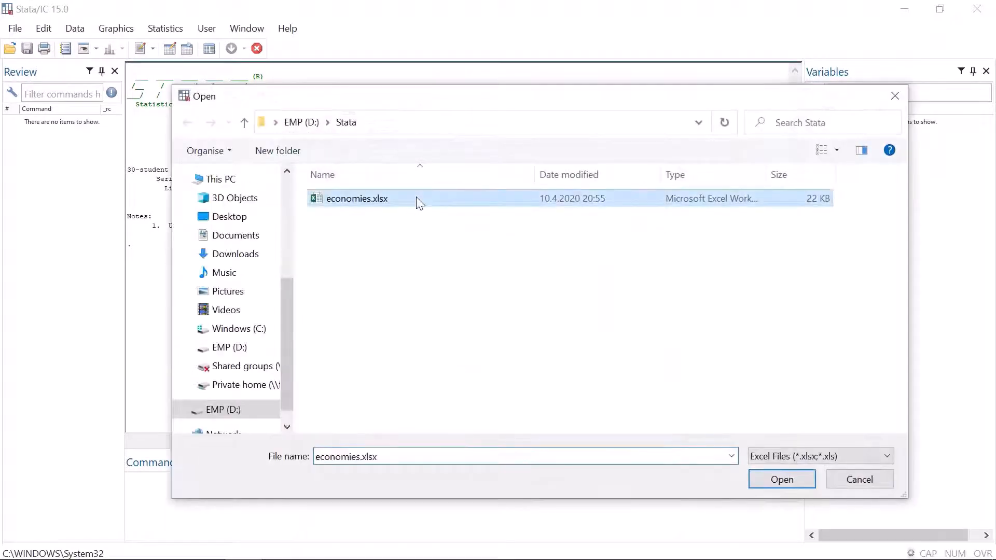
click(807, 483)
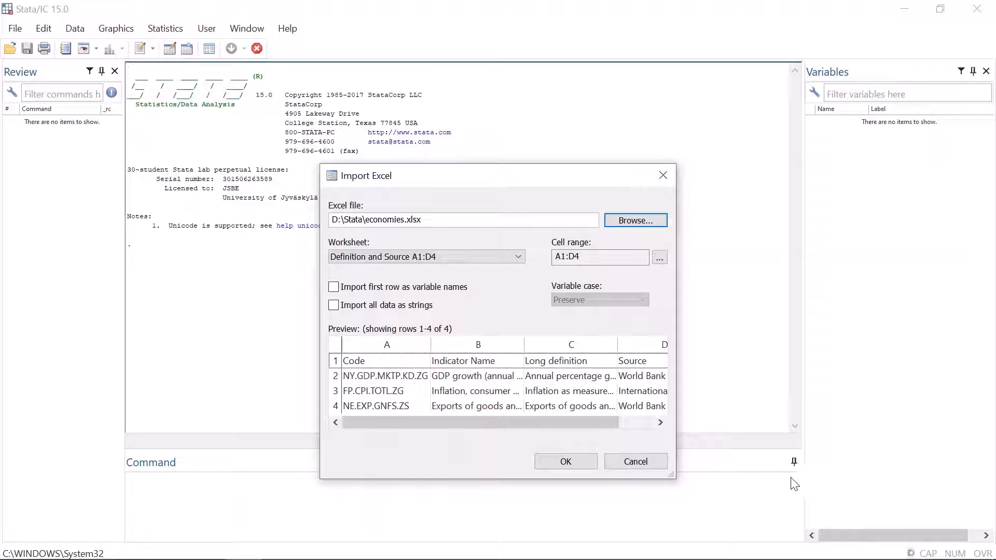
mouse_move(581, 417)
mouse_down()
mouse_move(657, 428)
mouse_move(572, 417)
mouse_up()
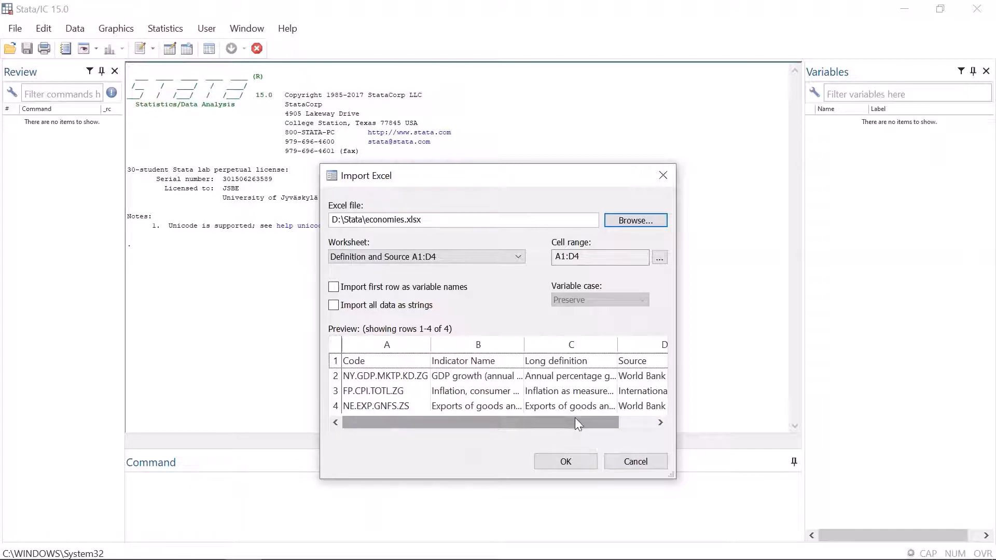
drag(575, 418, 624, 419)
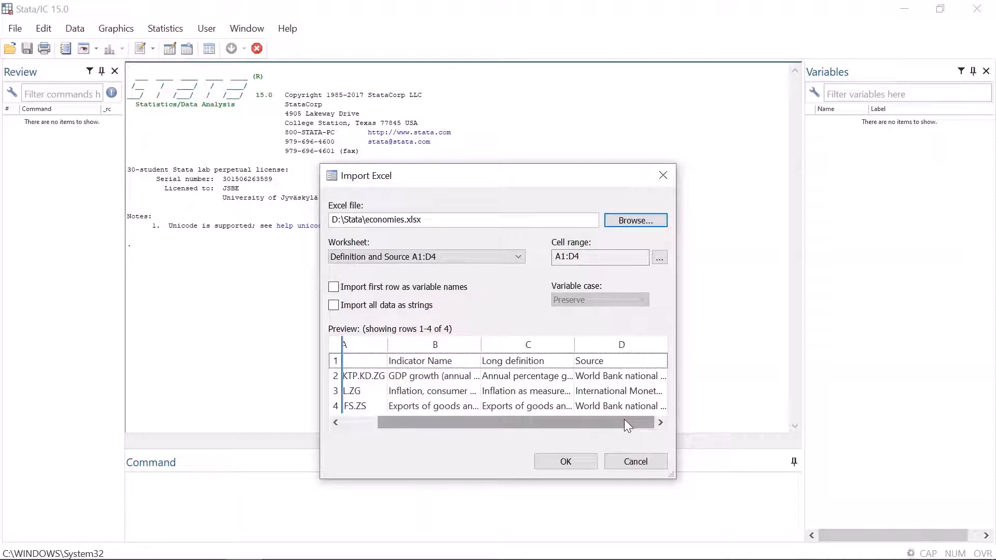
- Import the Data worksheet, range B1:N58, using the first row as variable names
click(520, 259)
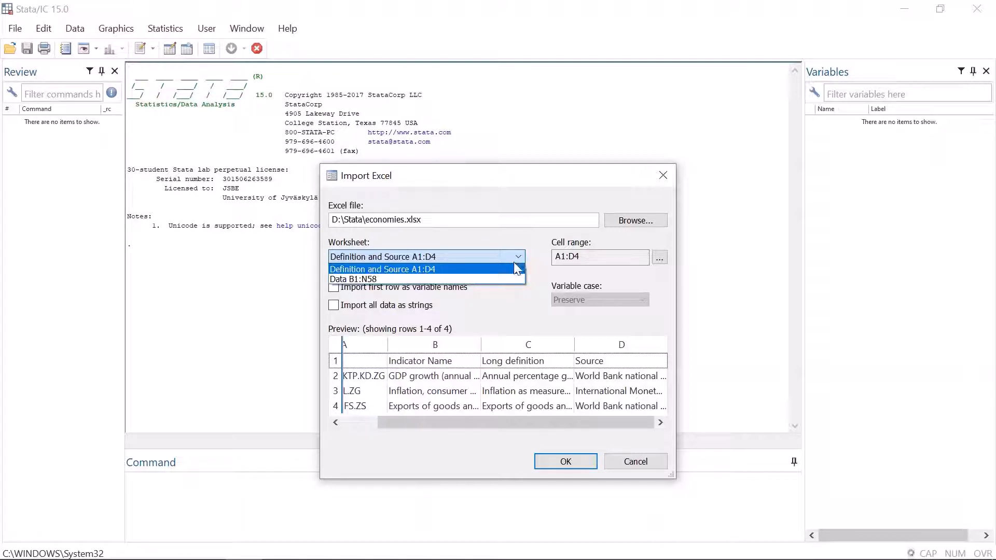
click(490, 279)
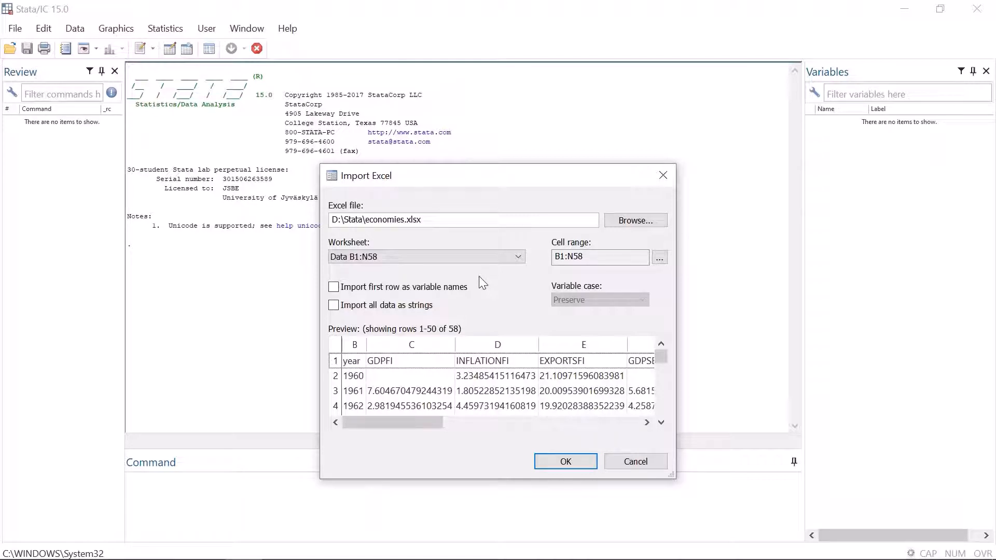
click(334, 287)
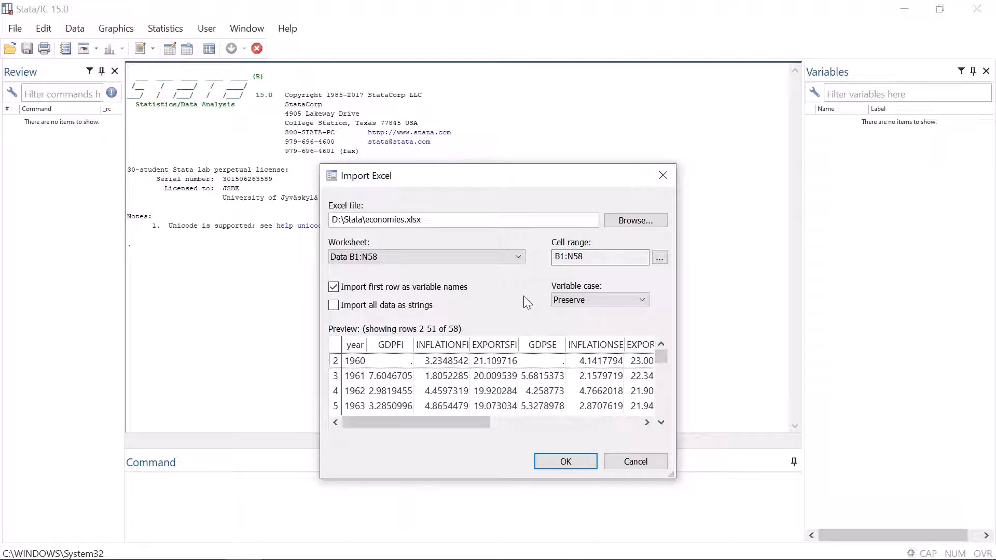
click(584, 459)
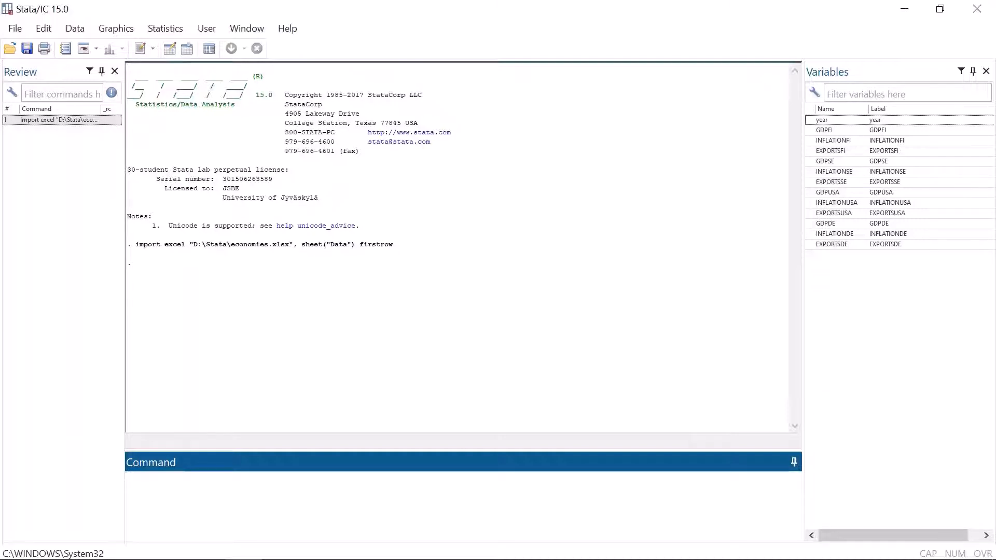
text(import excel)
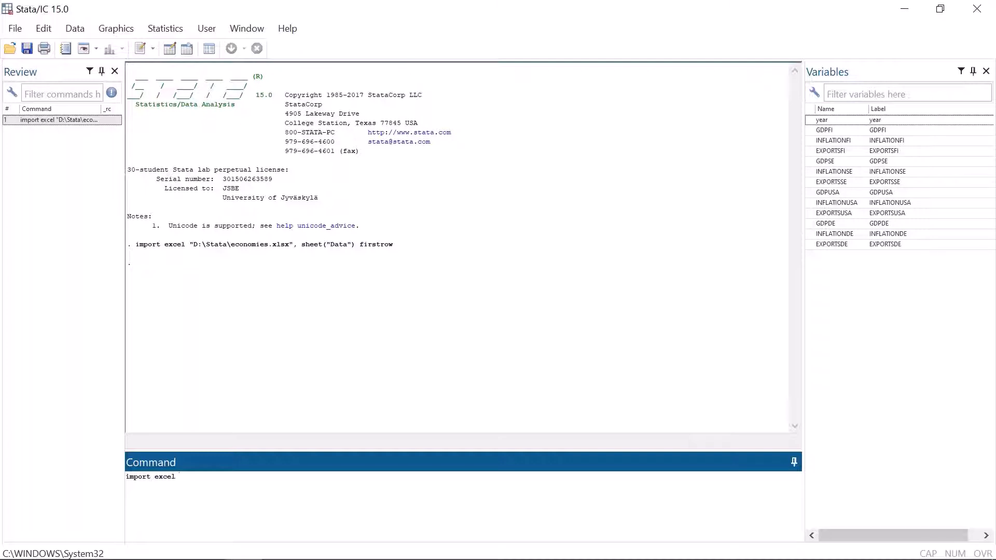
key(BackSpace)
key(BackSpace)
key(BackSpace)
key(BackSpace)
key(BackSpace)
key(BackSpace)
key(BackSpace)
key(BackSpace)
key(BackSpace)
key(BackSpace)
key(BackSpace)
key(BackSpace)
key(BackSpace)
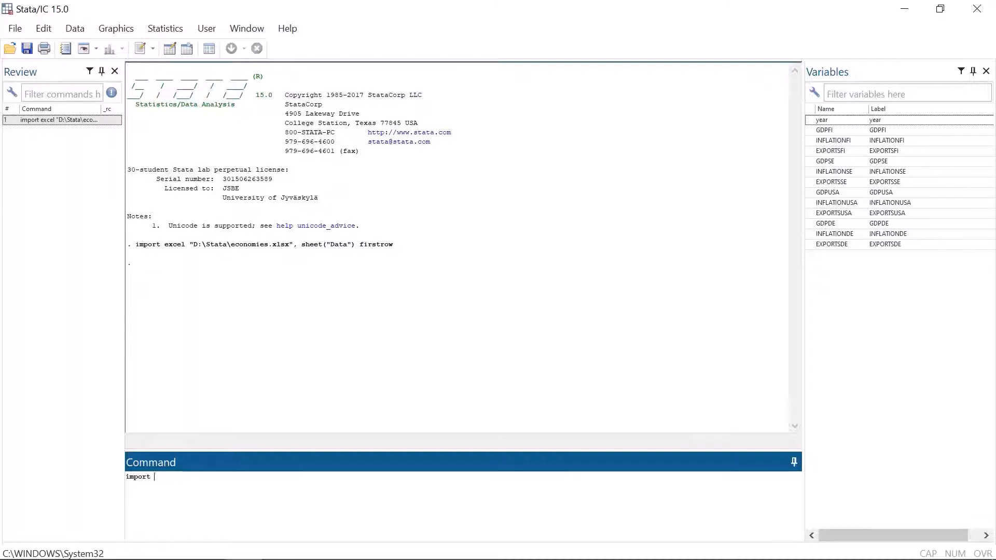
- Change the working directory to D:\Stata with the cd command and list the files in it
text(D:\Stata)
key(Return)
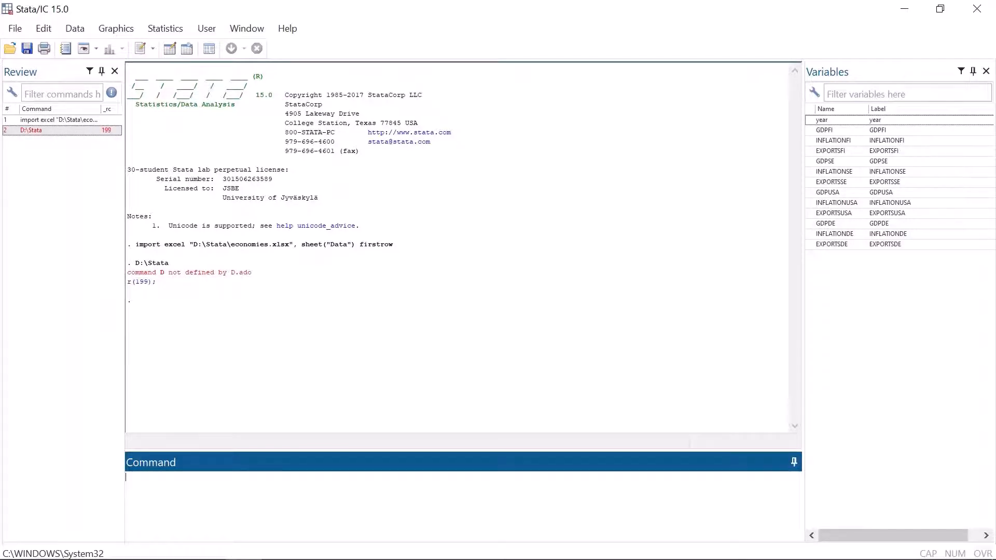
text(cd D:\)
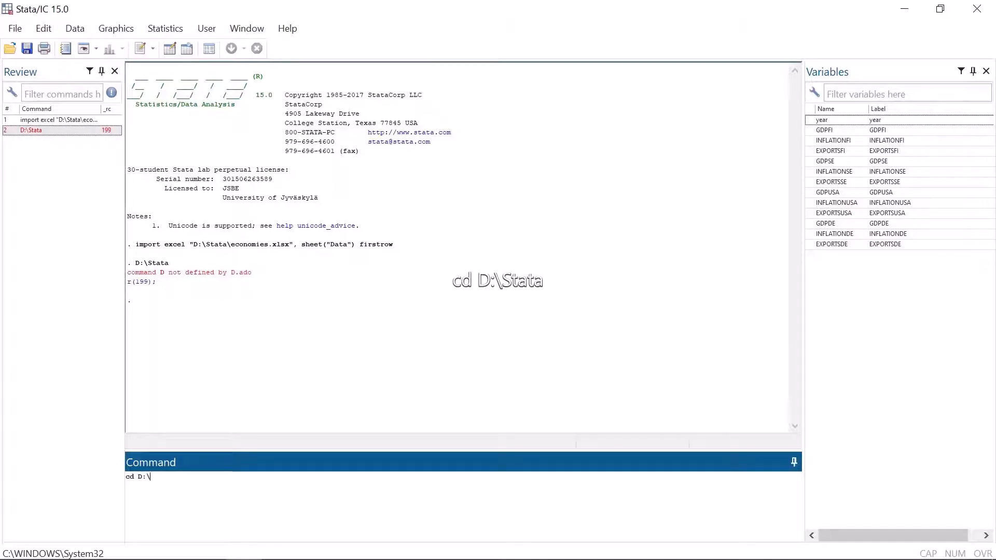
text(Stata)
key(Return)
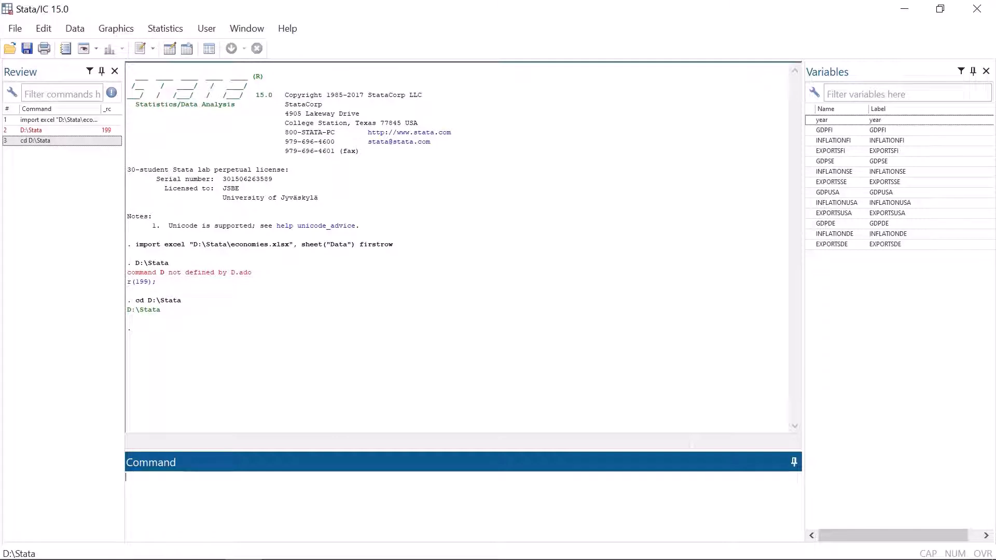
text(dir)
key(Return)
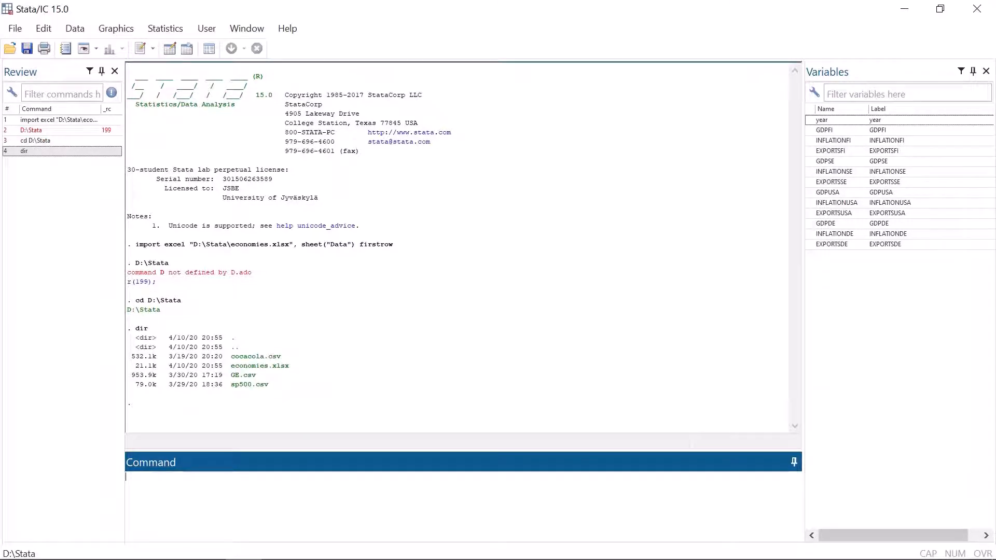
- Browse the imported dataset, examine the missing values in the INFLATIONDE column, and close the data editor
text(browse)
key(Return)
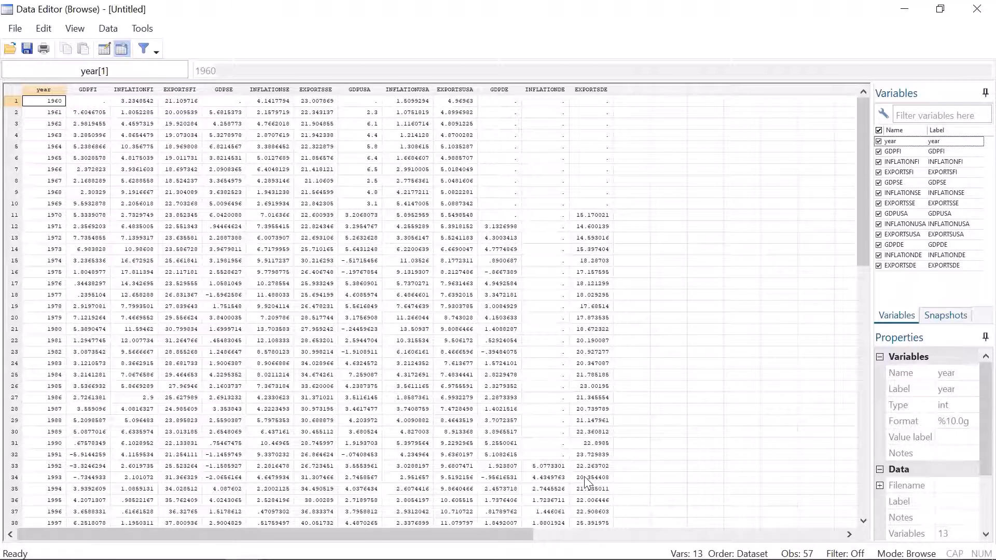
click(544, 174)
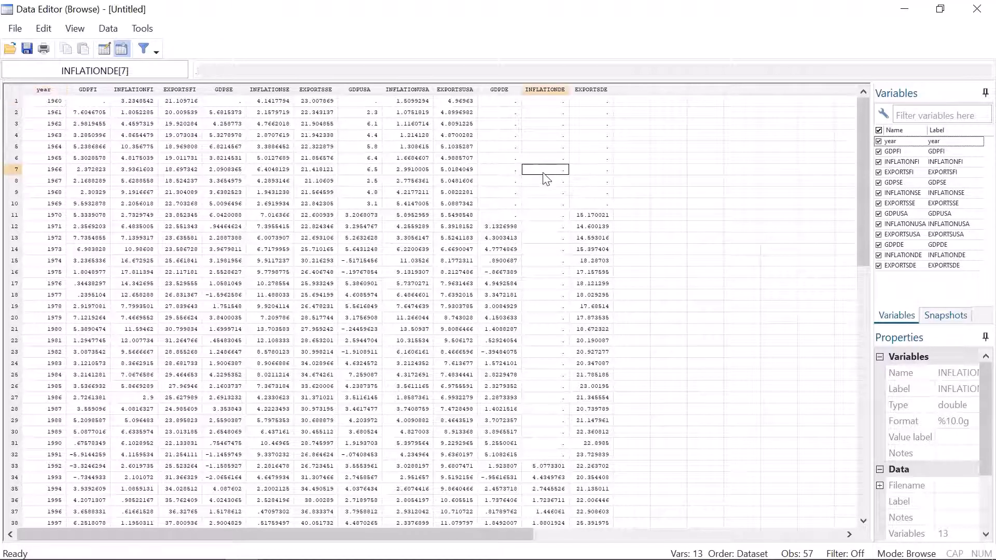
drag(546, 179, 545, 342)
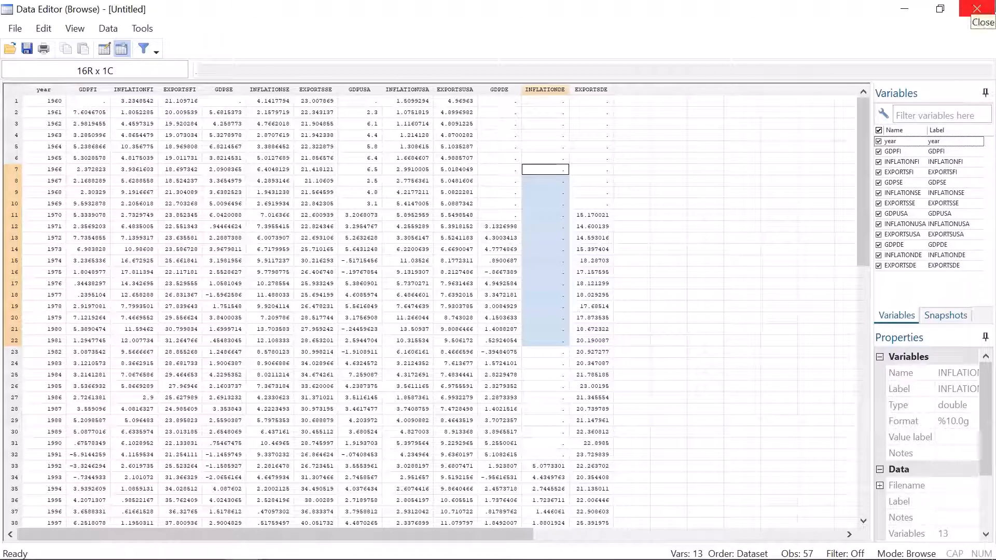
click(977, 9)
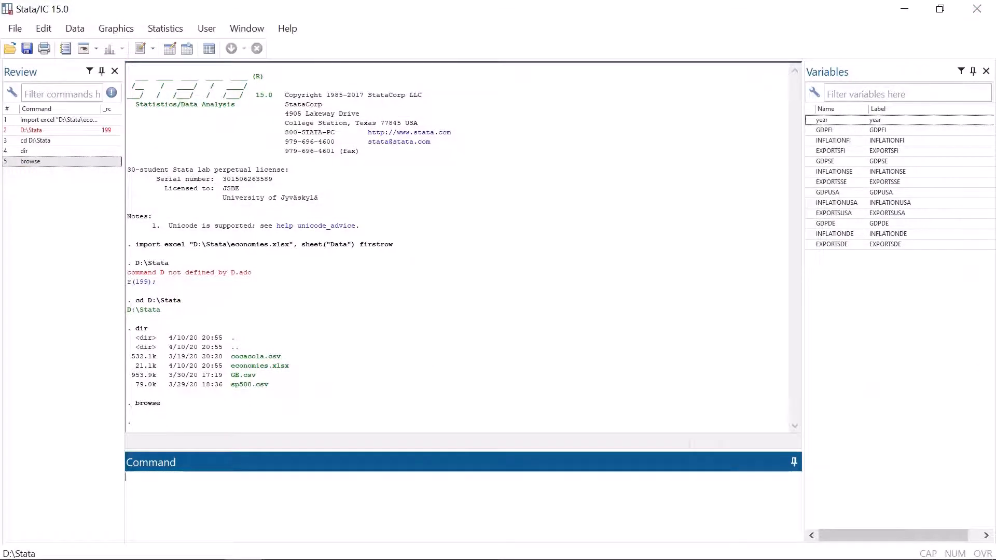
- Clear the dataset from memory and run import excel economies, sheet("Data") without the firstrow option
text(clear)
key(Return)
text(d)
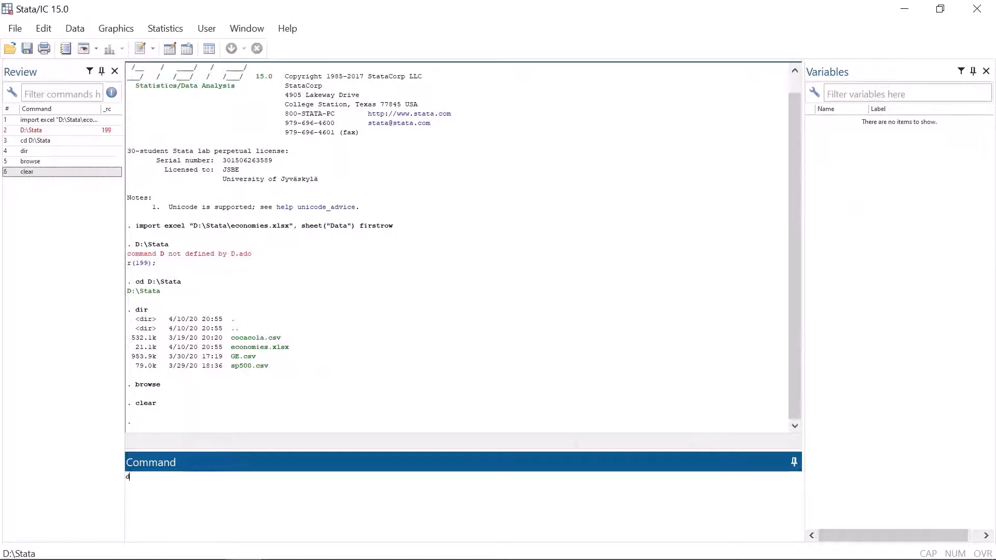
key(BackSpace)
text(import e)
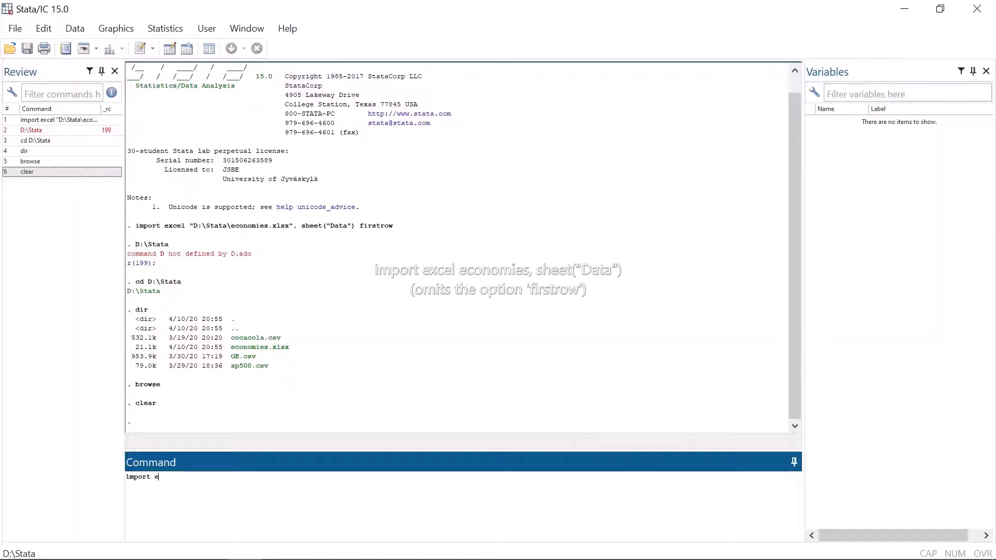
text(xcel econ)
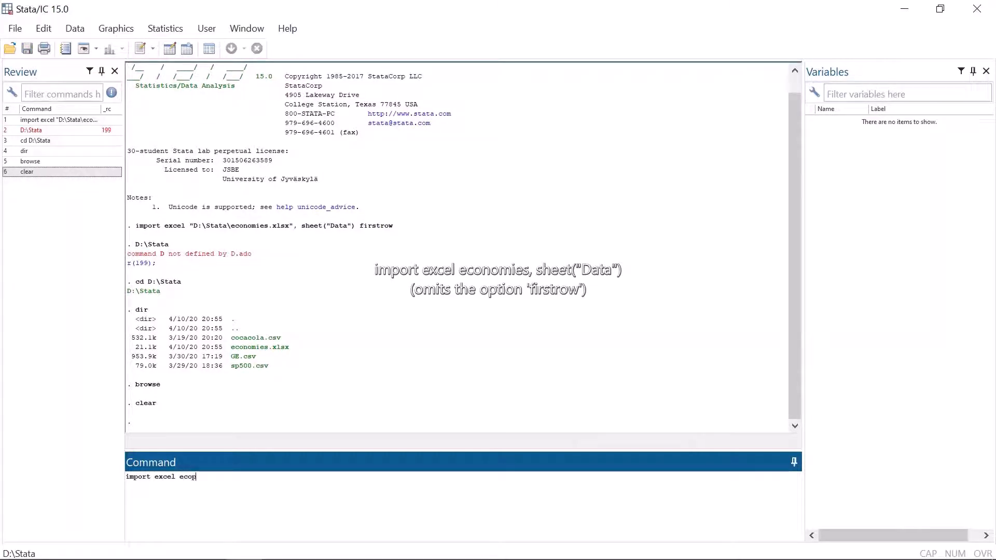
text(omies, sheet("Data"))
key(Return)
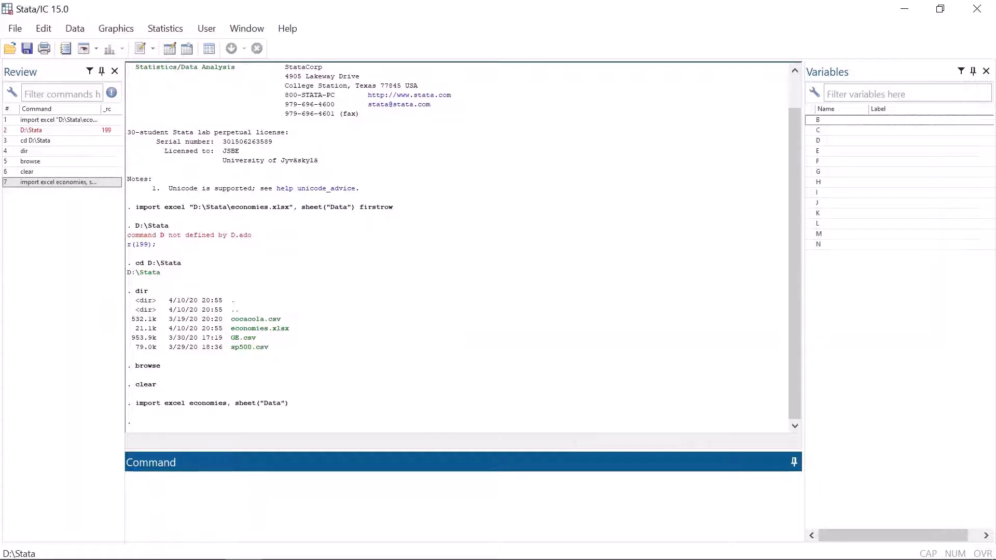
- Browse the dataset imported without the firstrow option
text(bo)
text(owse)
key(Return)
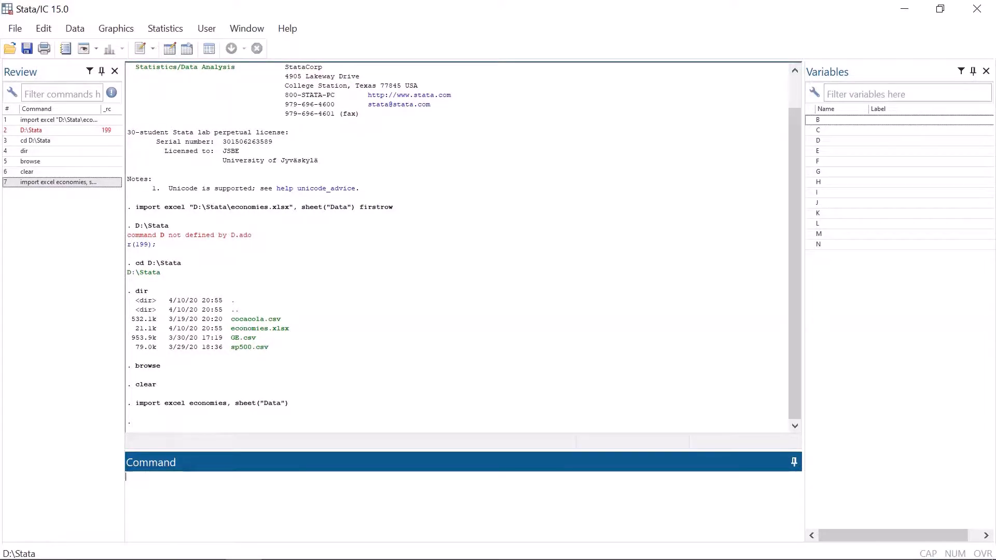